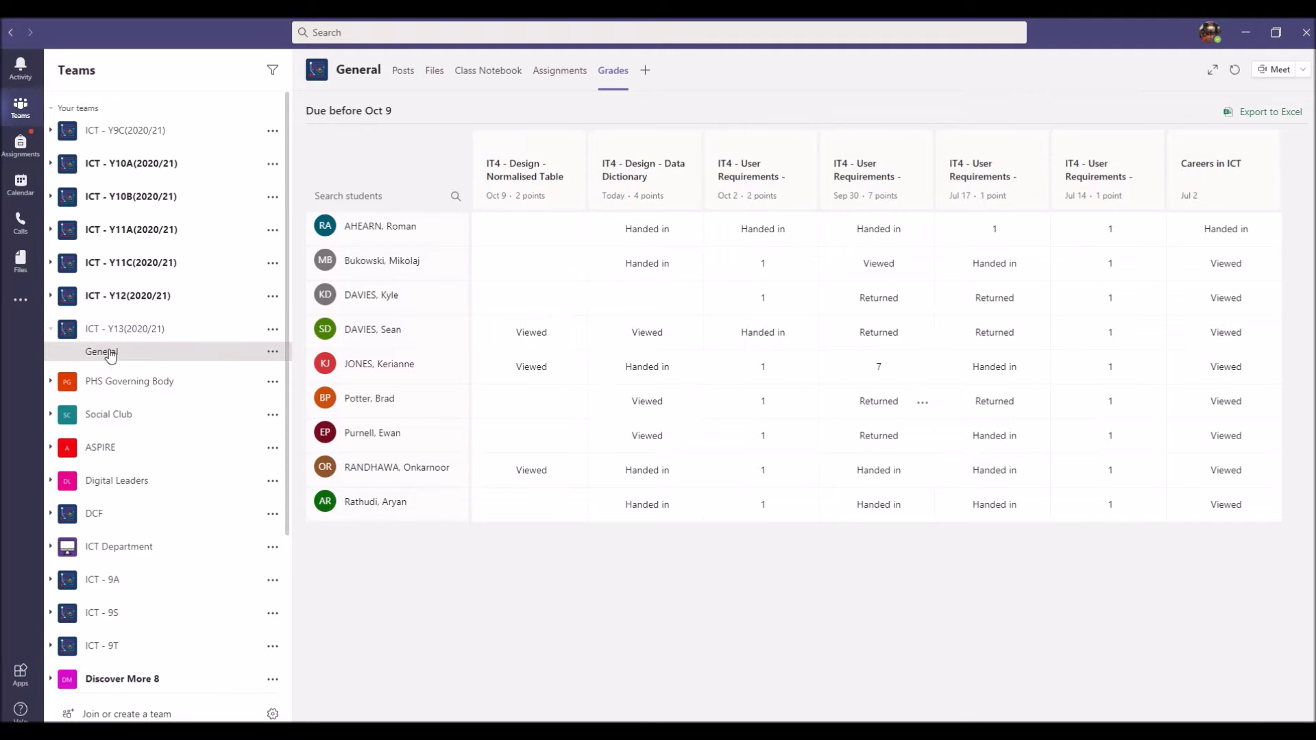
Open the returned student work in the sixth student's row for the 7-point User Requirements assignment
click(403, 330)
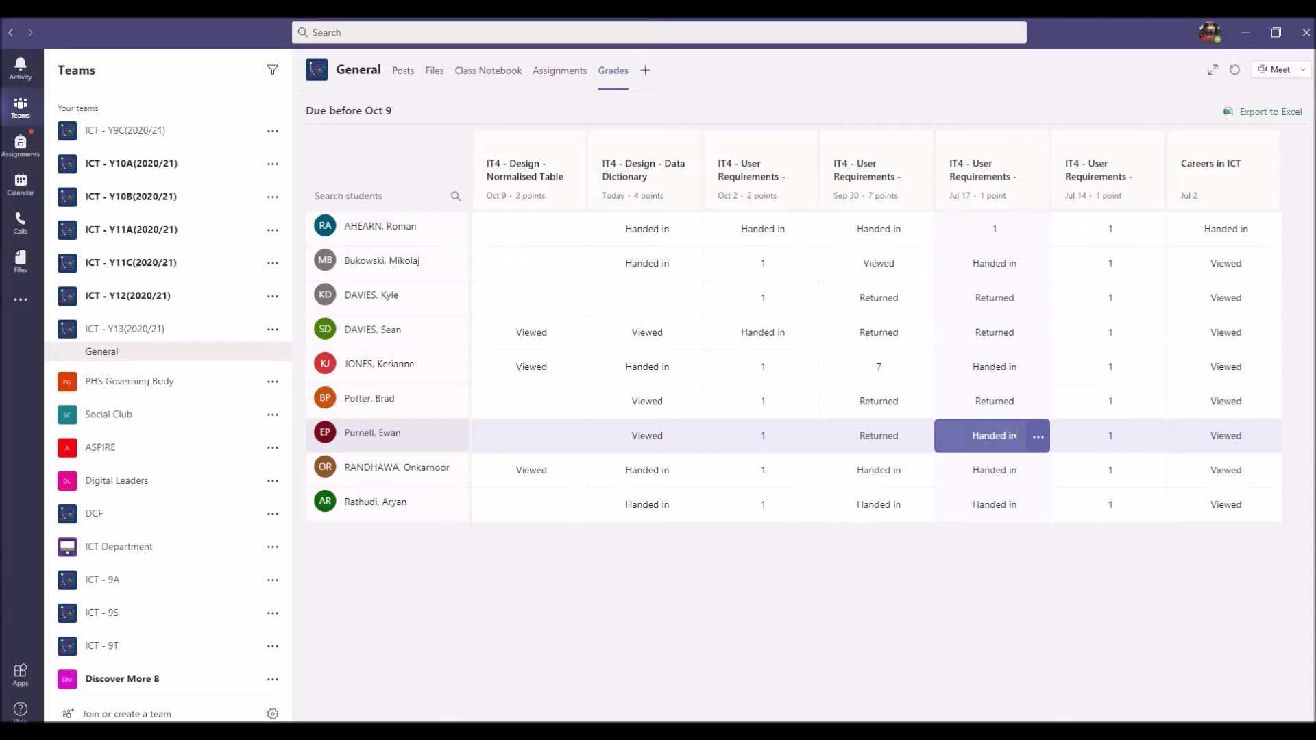
click(924, 406)
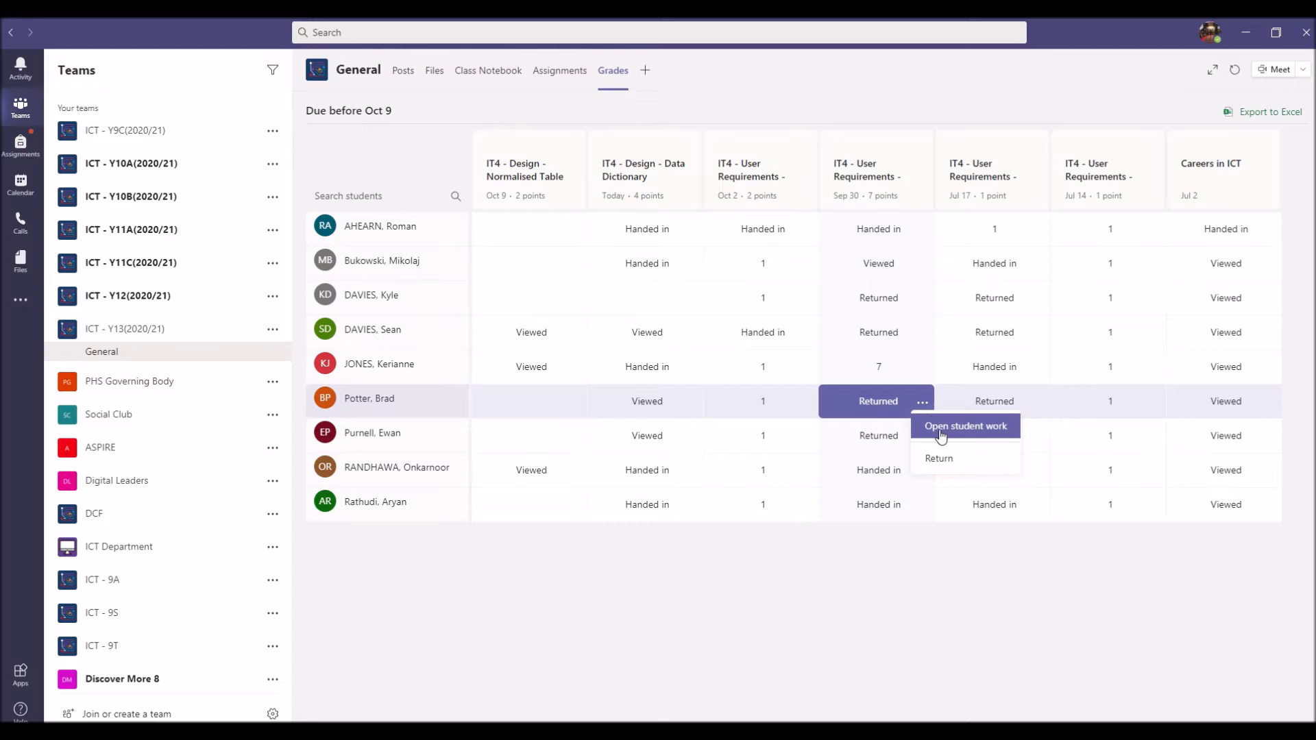
click(940, 430)
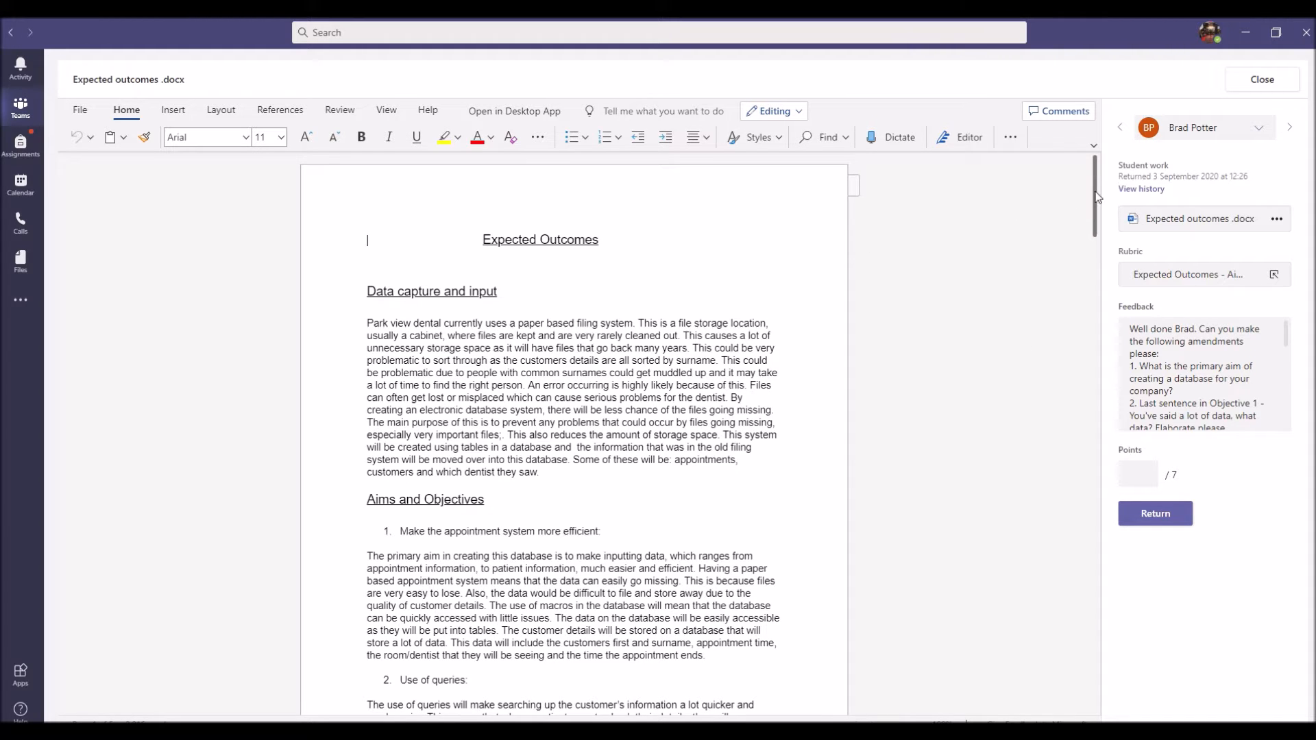
Look through the submitted document, read the full written feedback, and close the student's work
drag(1096, 193, 1096, 303)
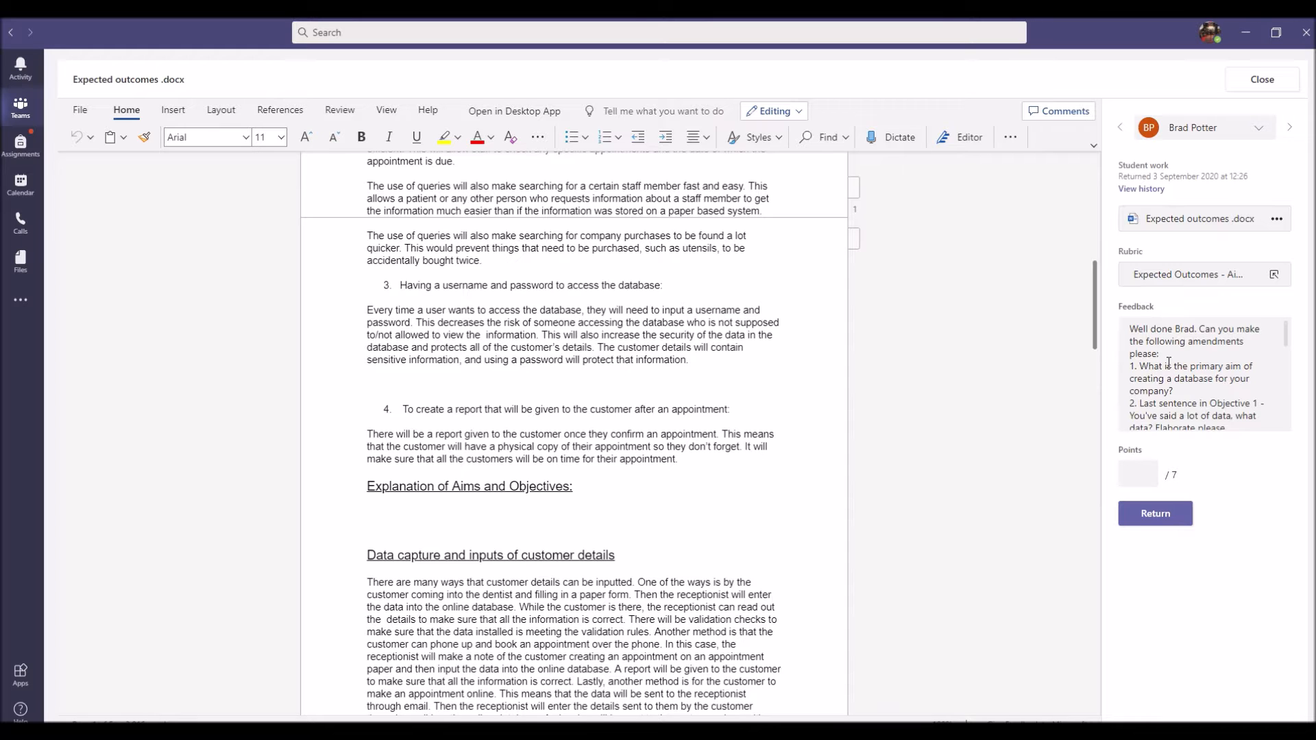
scroll(1180, 372, down, 8)
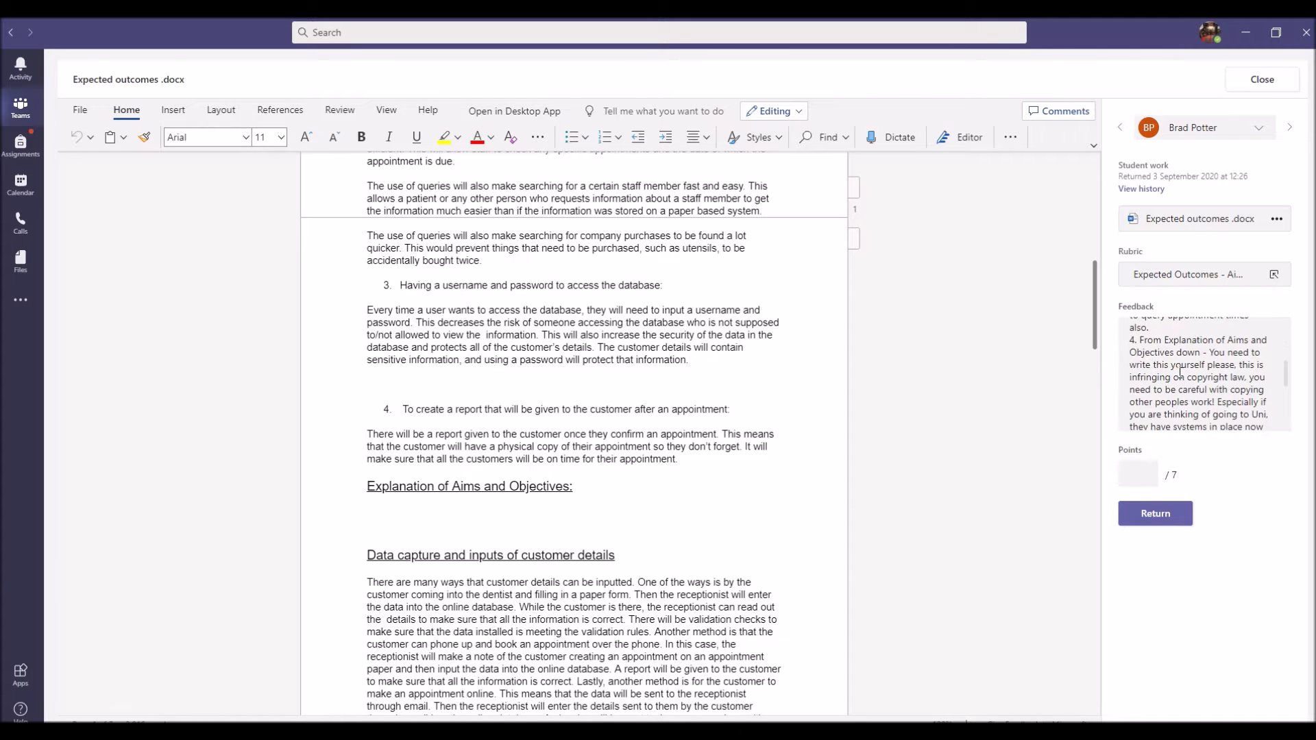
scroll(1180, 372, down, 1)
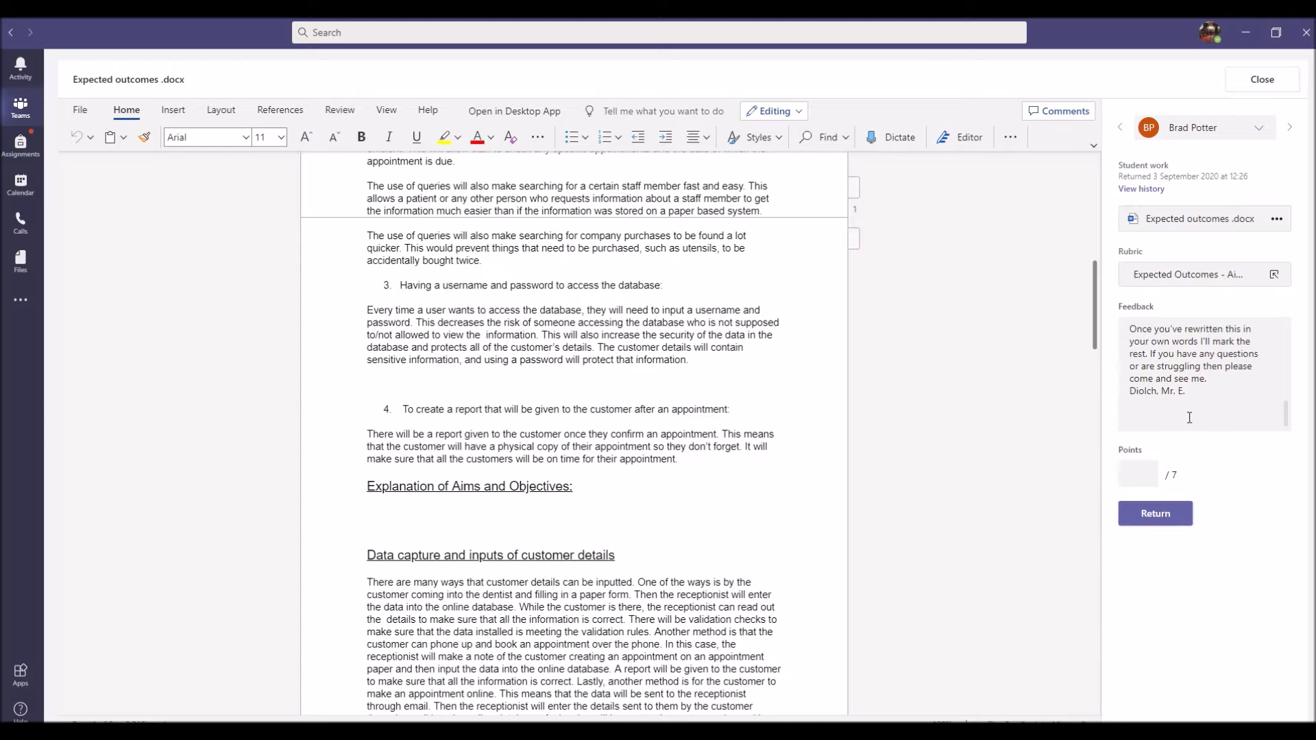
scroll(1191, 397, up, 2)
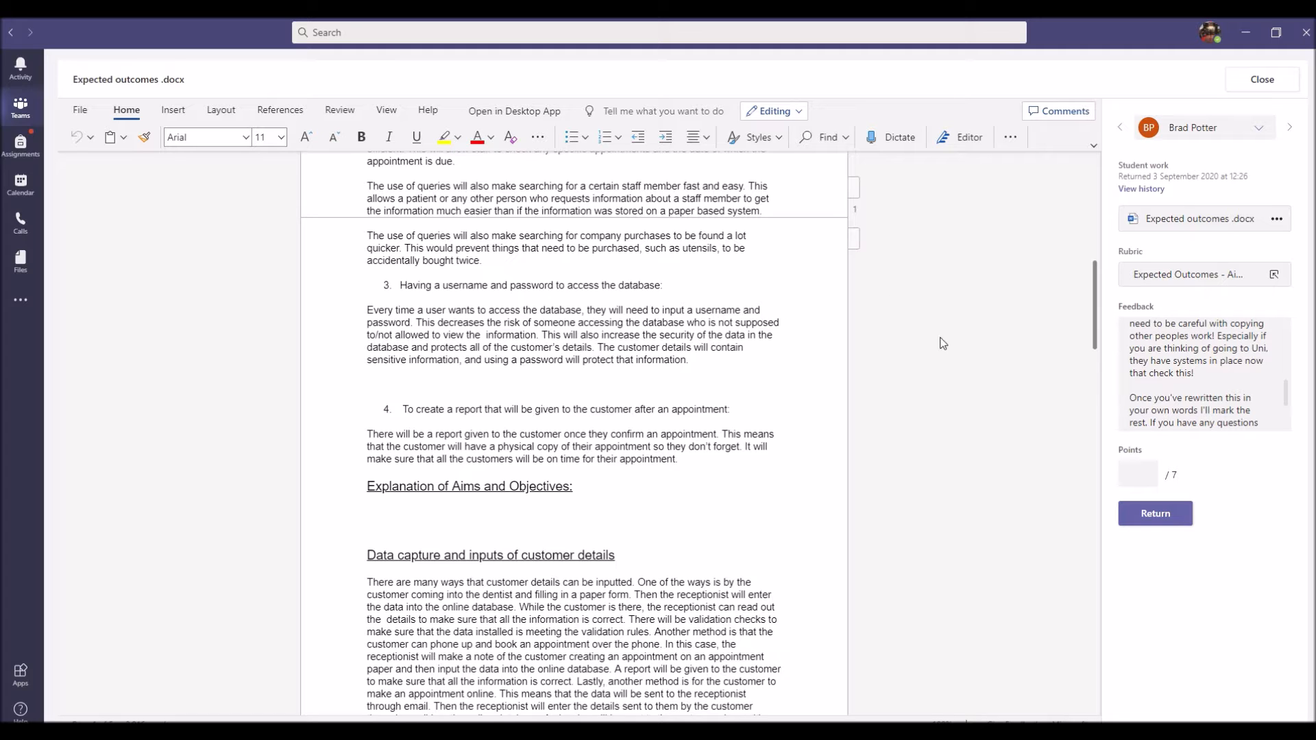
click(1265, 84)
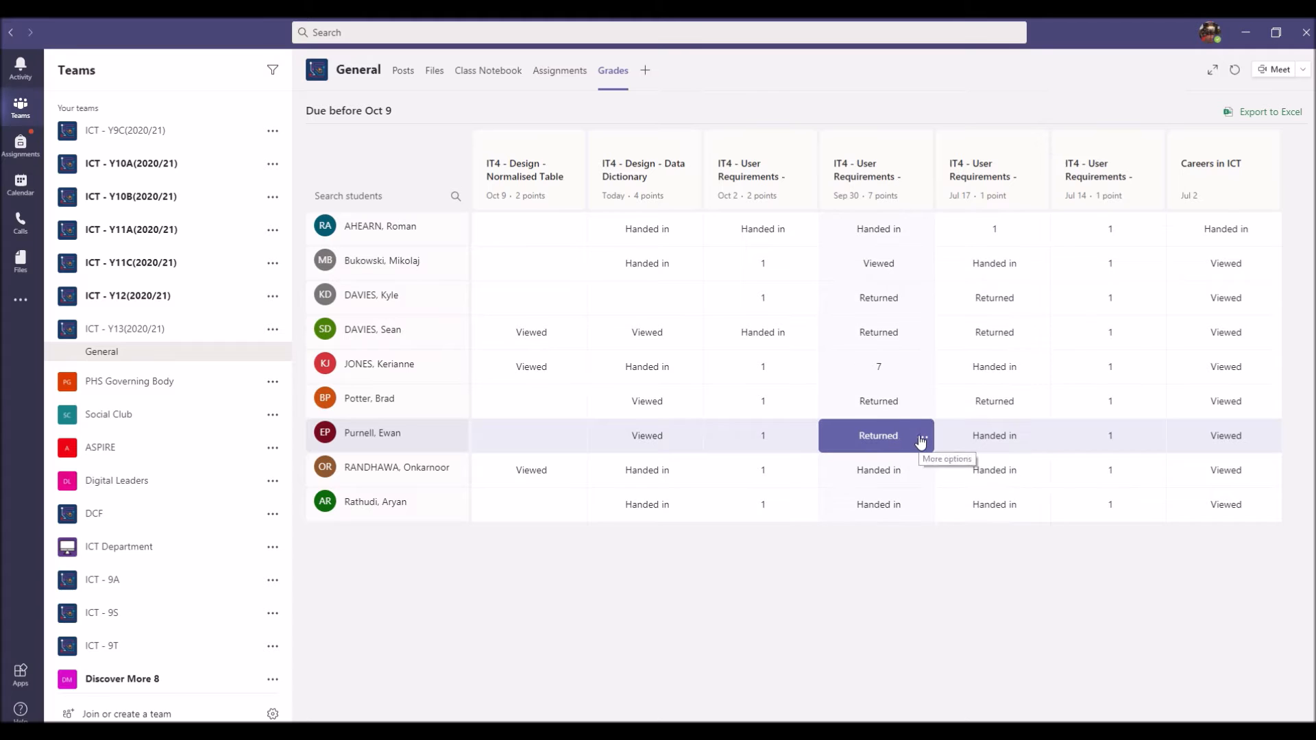
Open the seventh student's returned work for the same 7-point assignment and show the document's comments
click(923, 440)
click(934, 458)
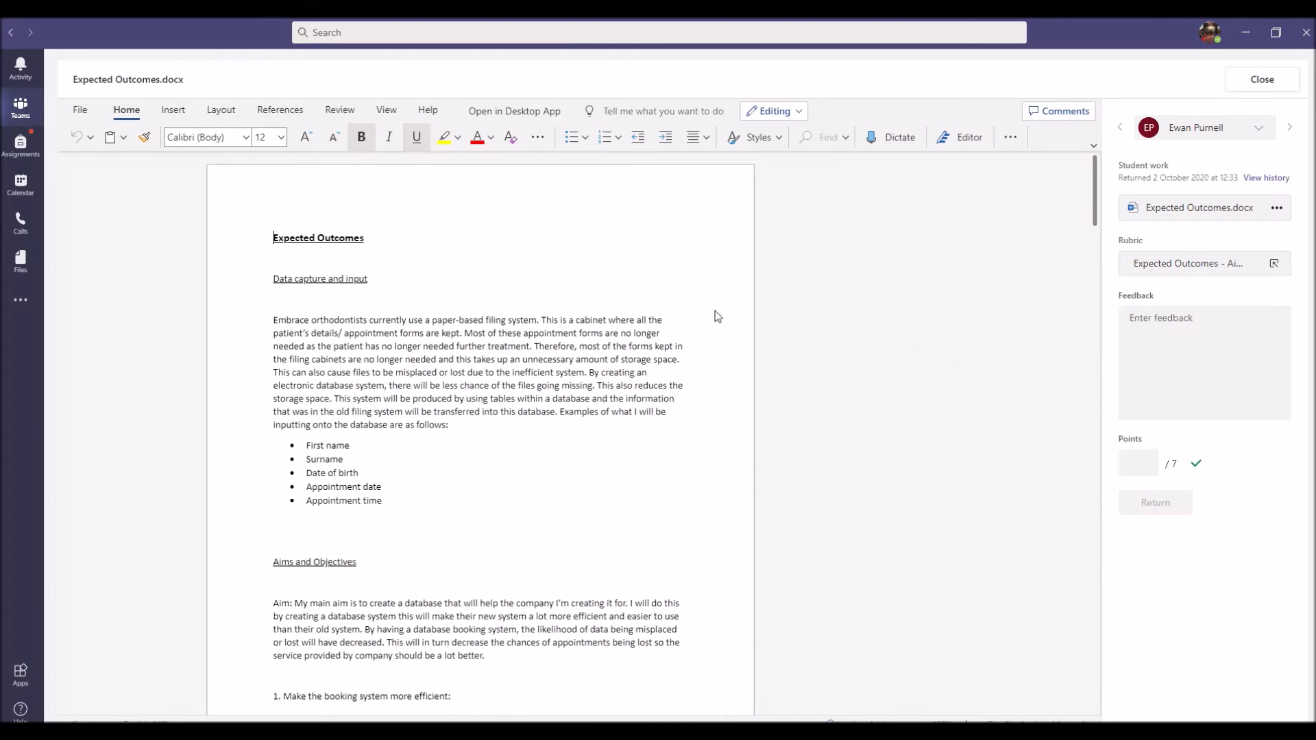
click(1059, 113)
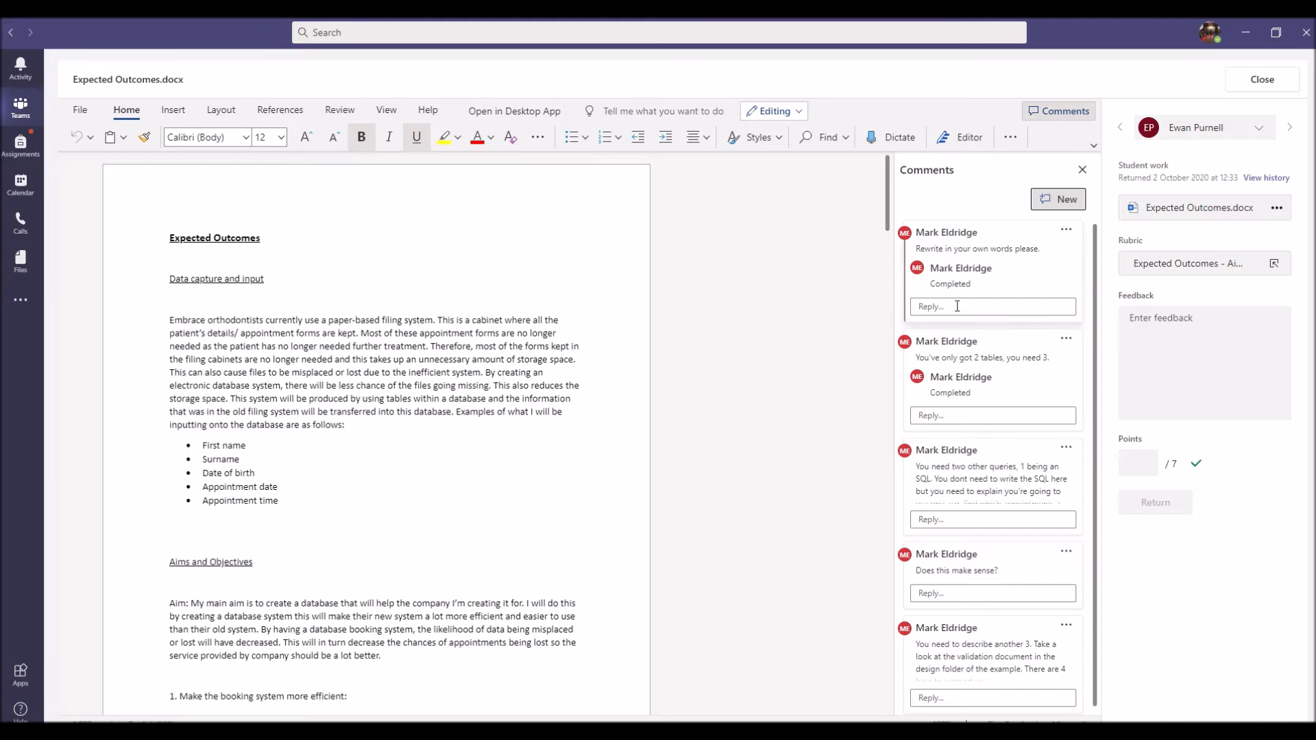
Examine the first three comments with the document passages they refer to, and close the comment list
click(947, 242)
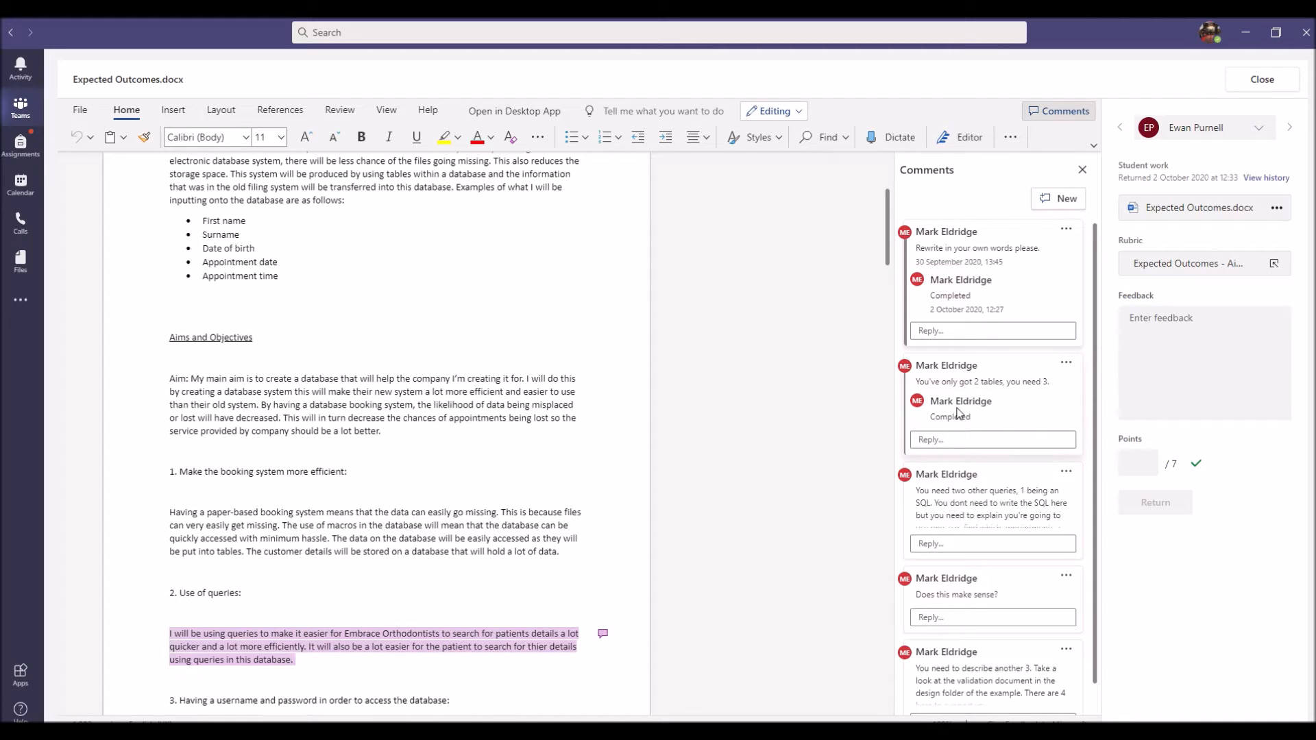
click(958, 382)
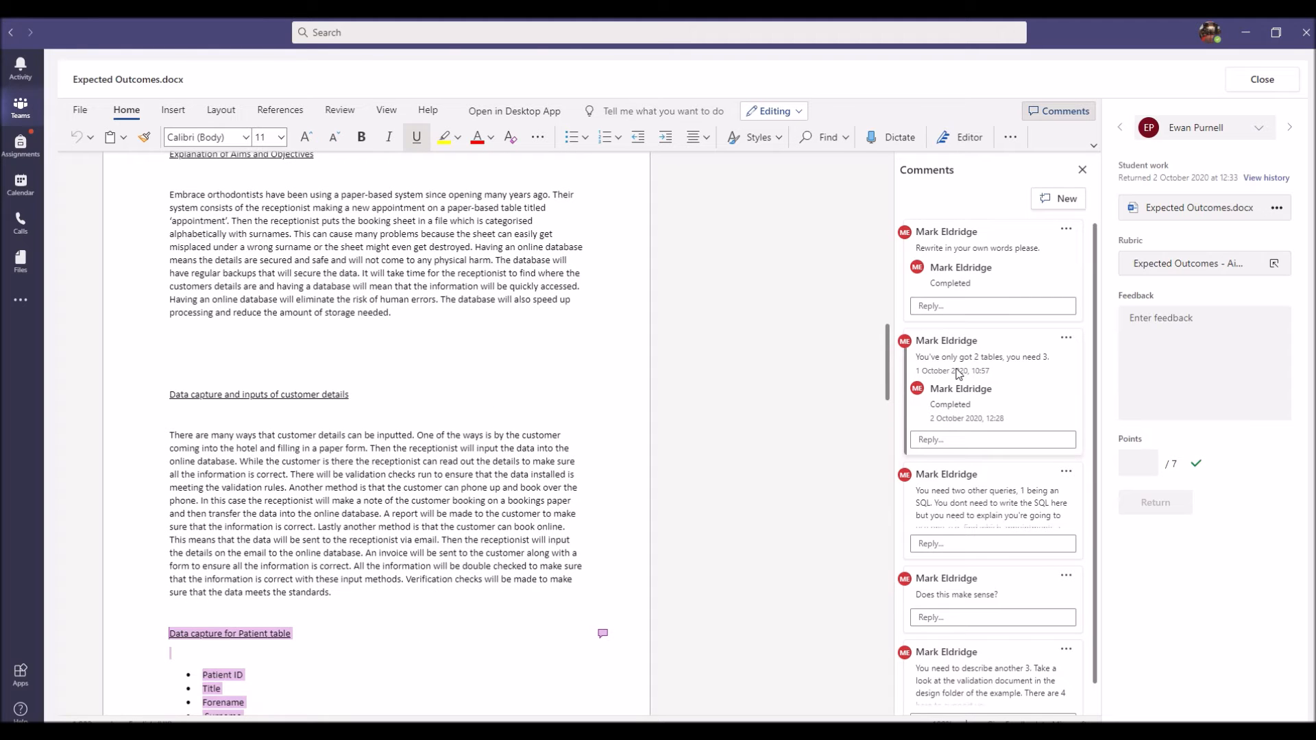
scroll(695, 463, down, 5)
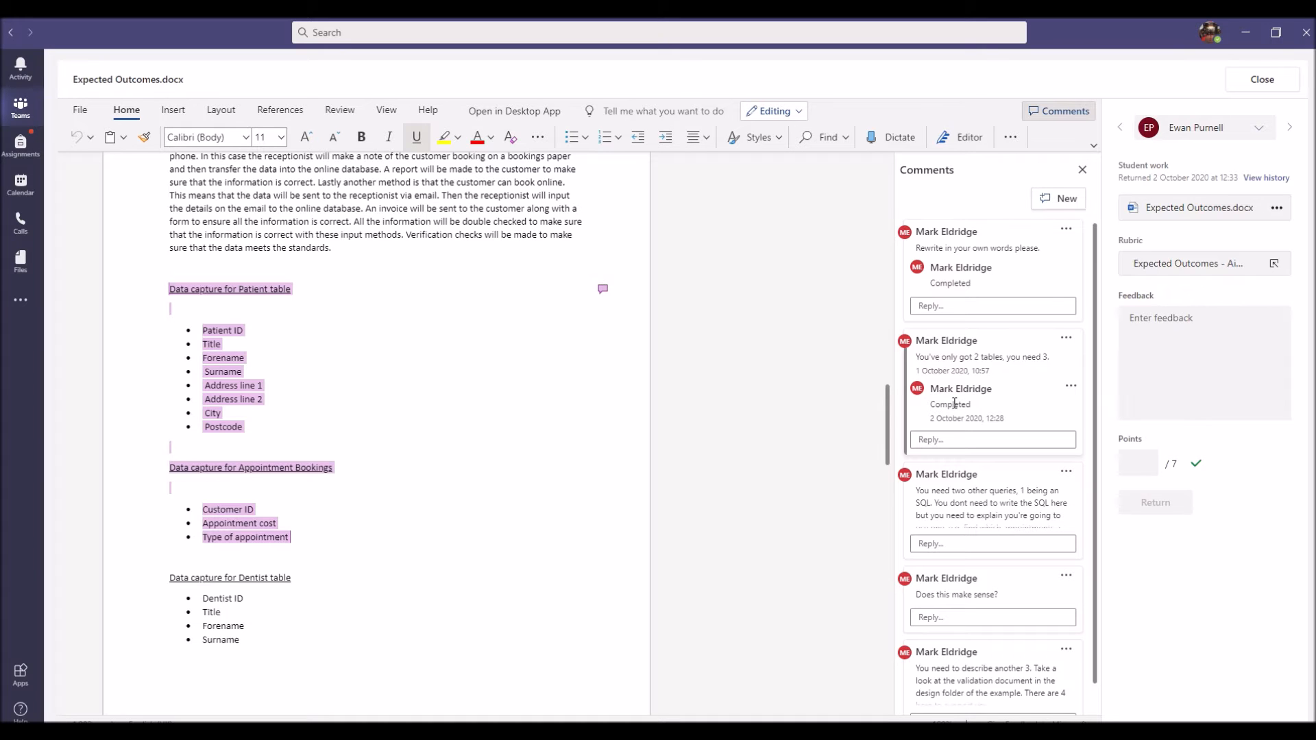
click(959, 497)
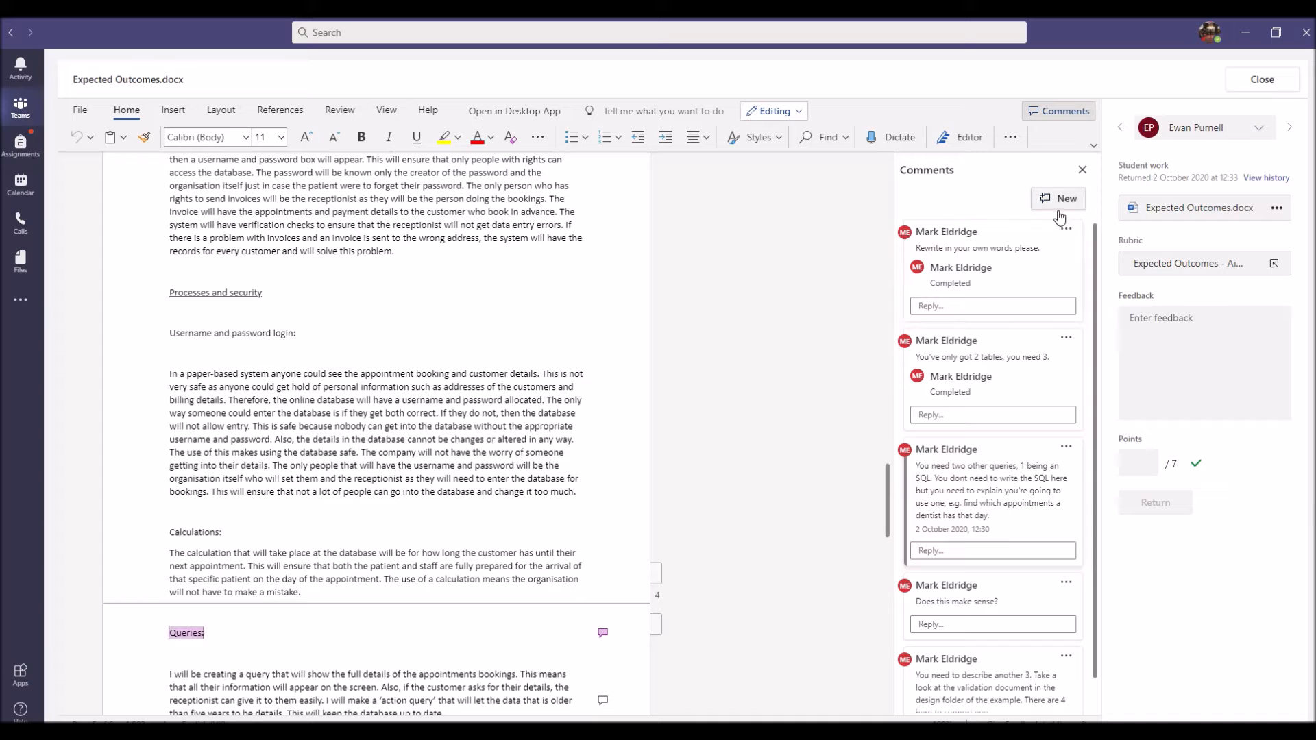
click(1083, 170)
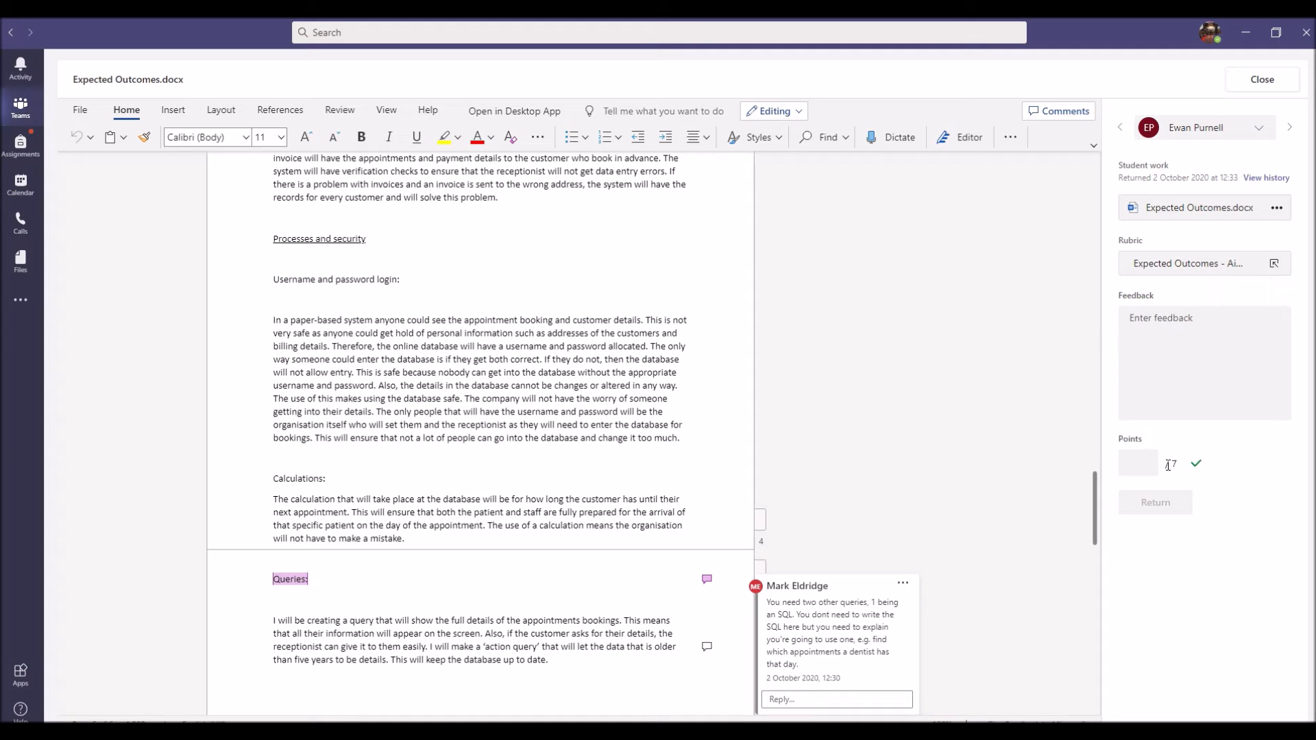
Open the Expected Outcomes rubric and review all its criteria, from overall aims to user interface and hardware requirements
click(1275, 266)
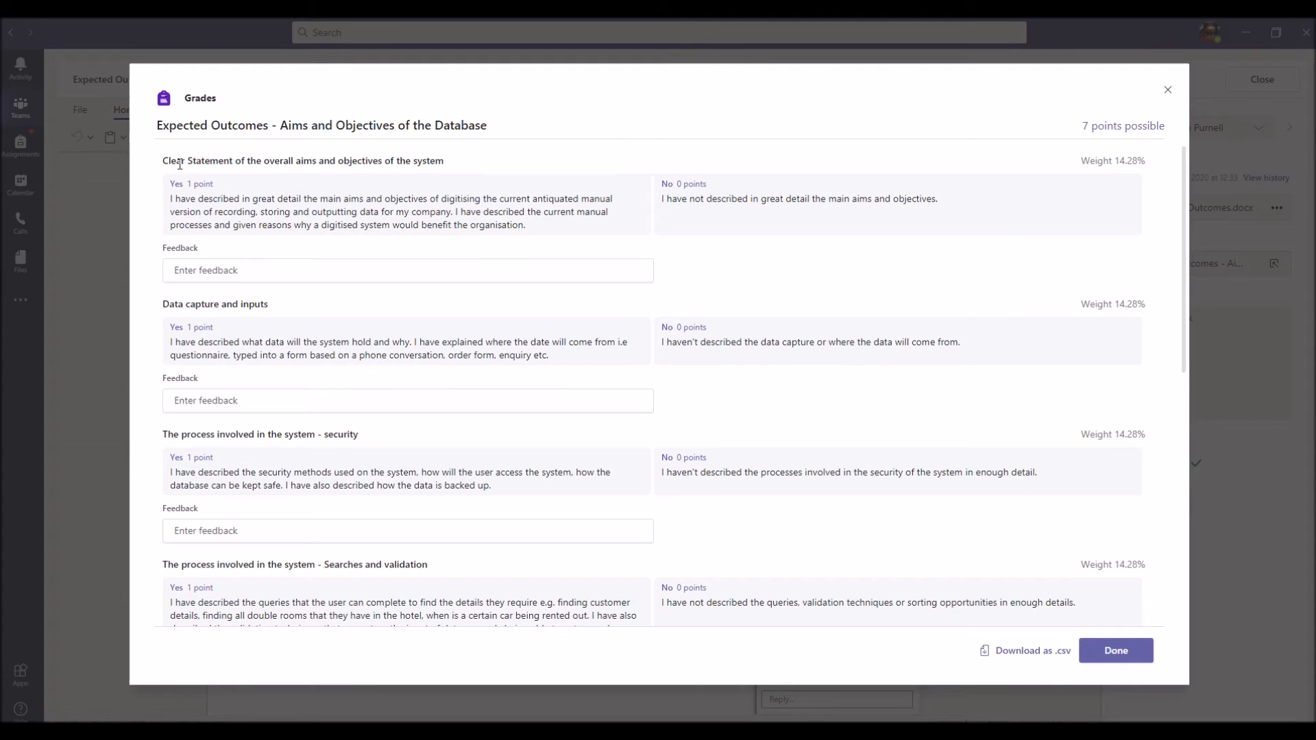
drag(165, 160, 441, 160)
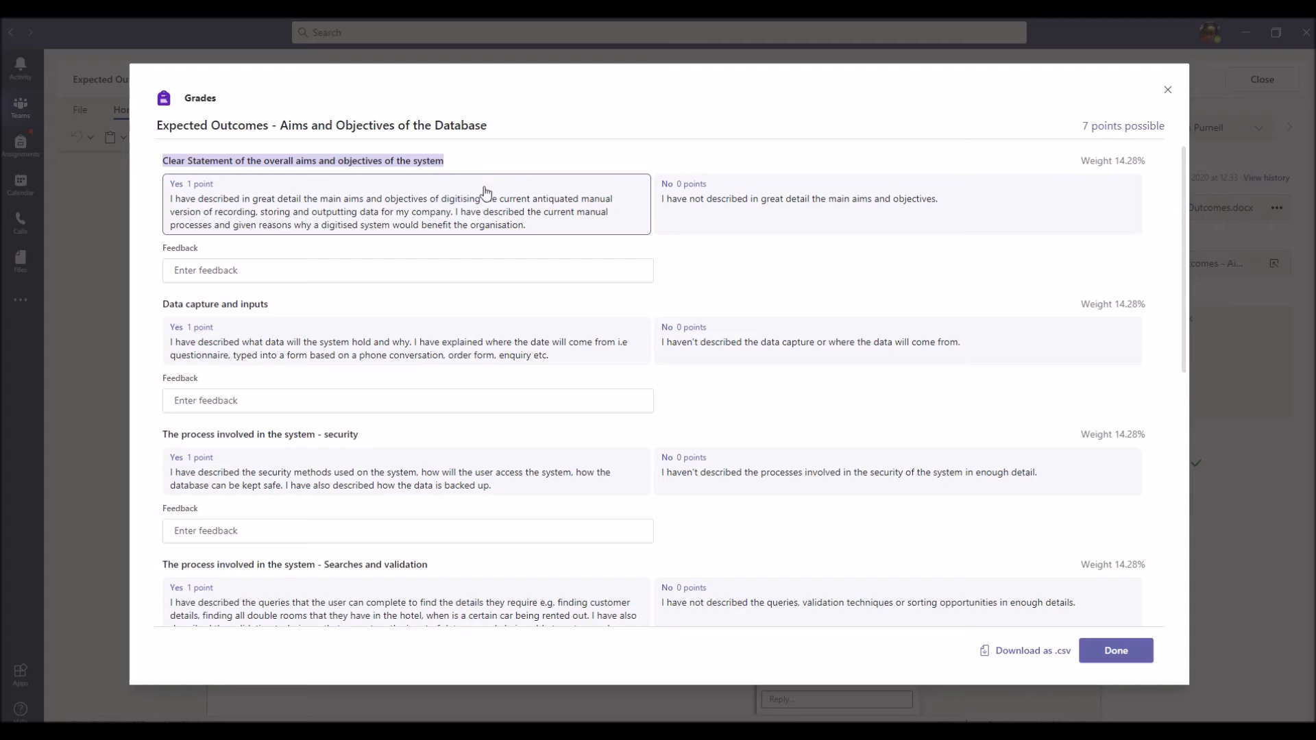
click(274, 160)
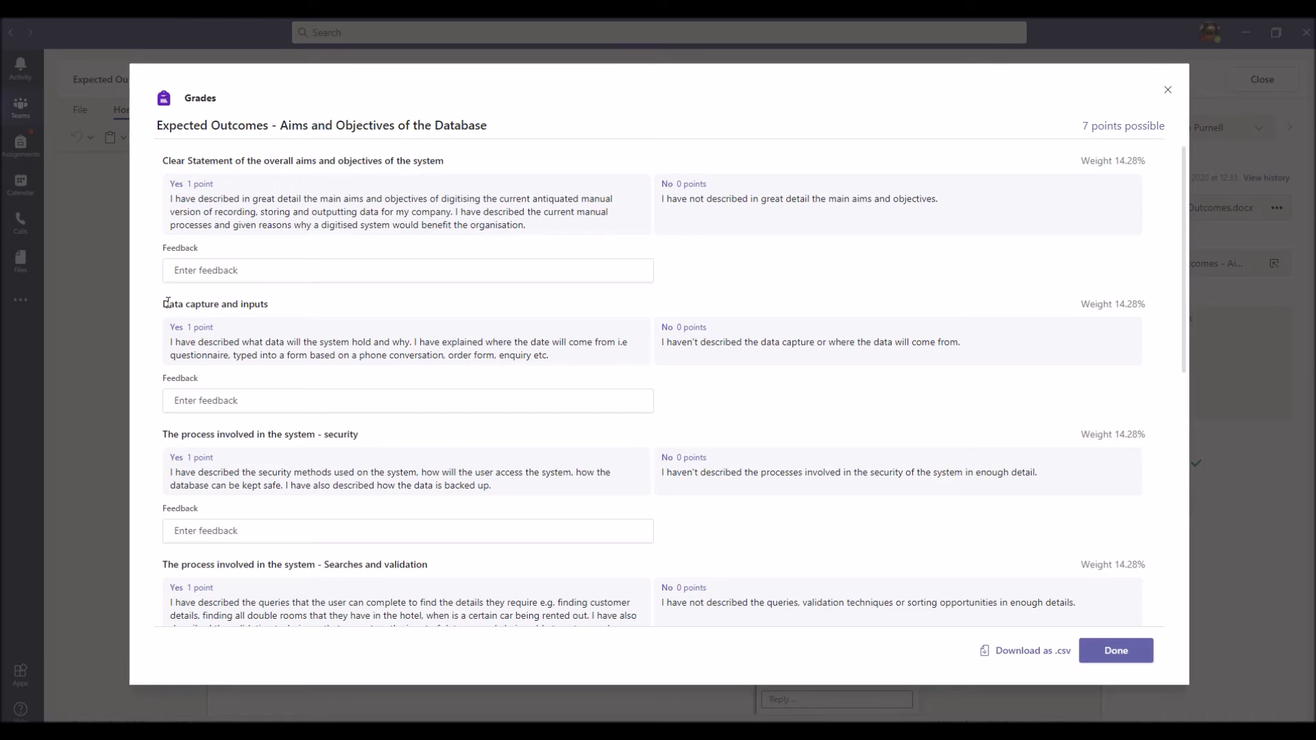
drag(166, 303, 268, 309)
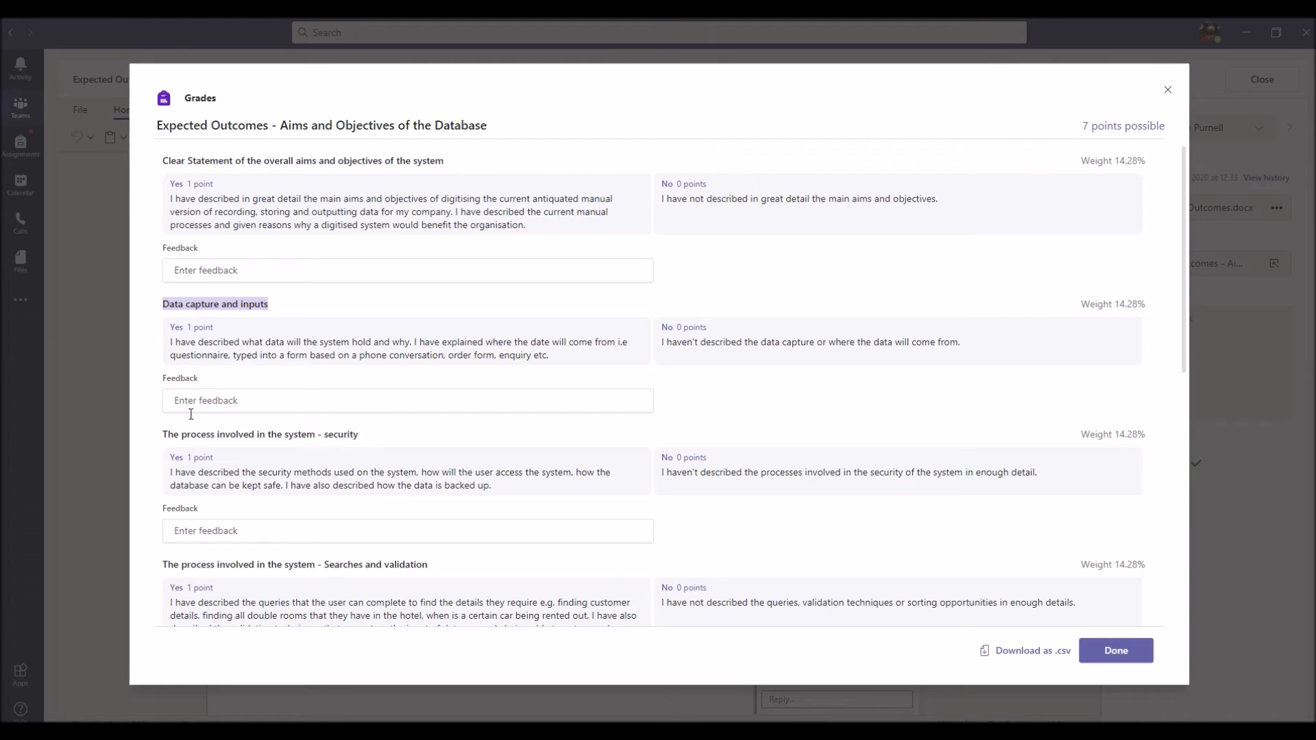
drag(159, 436, 296, 446)
scroll(255, 503, down, 1)
scroll(255, 504, down, 5)
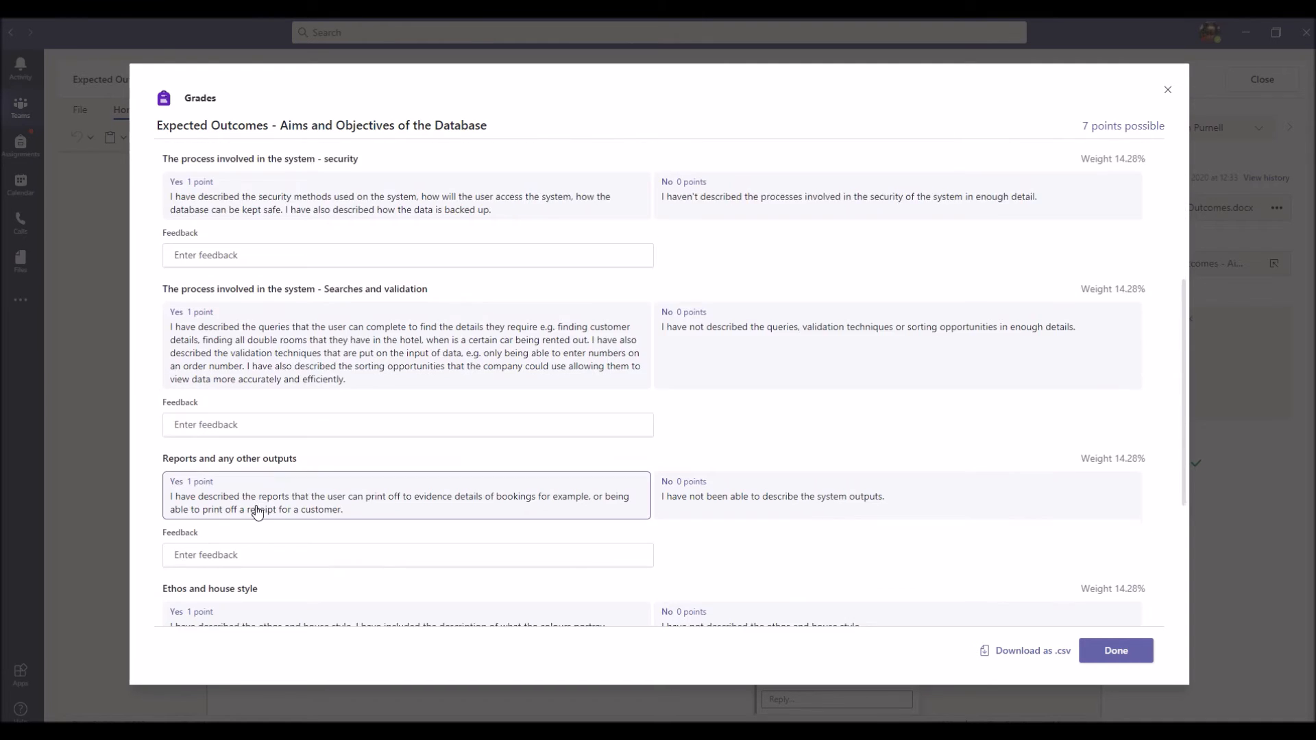
scroll(253, 495, down, 2)
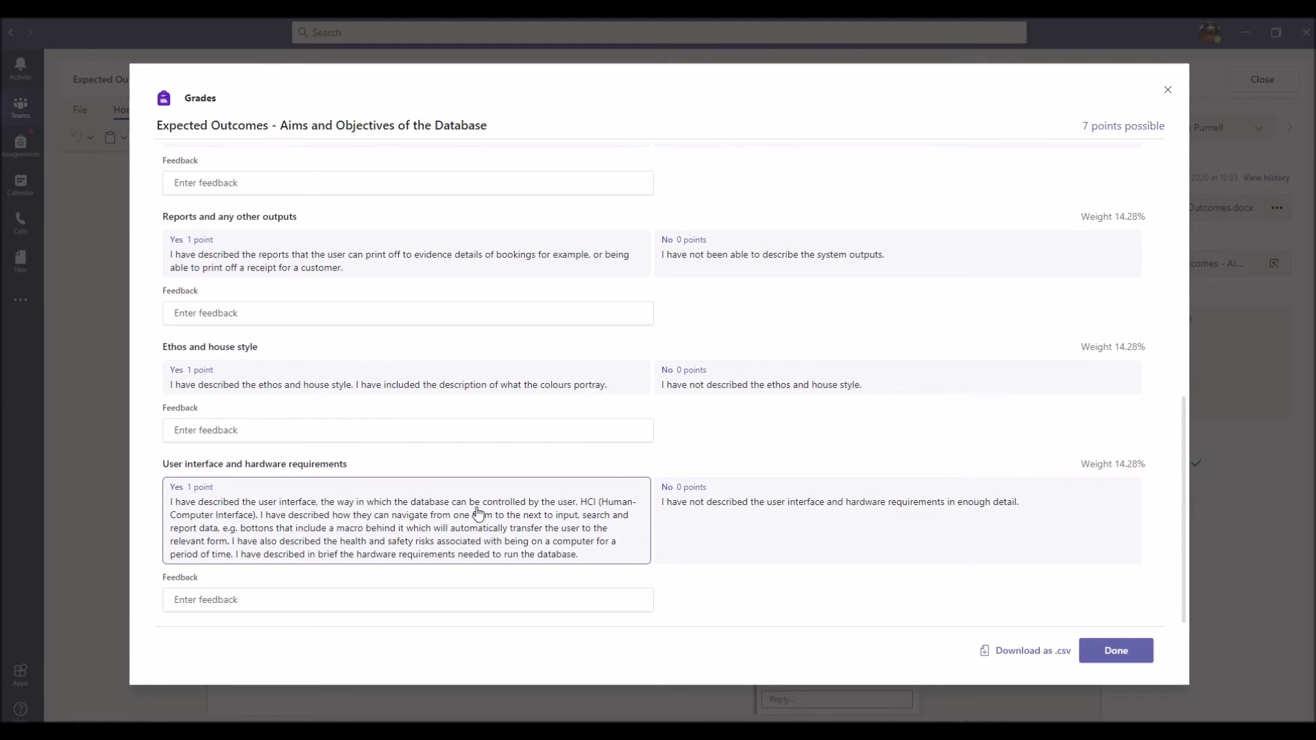
Grade User interface and hardware requirements Yes, Ethos and house style No, and Reports and any other outputs Yes, and close the rubric
click(442, 532)
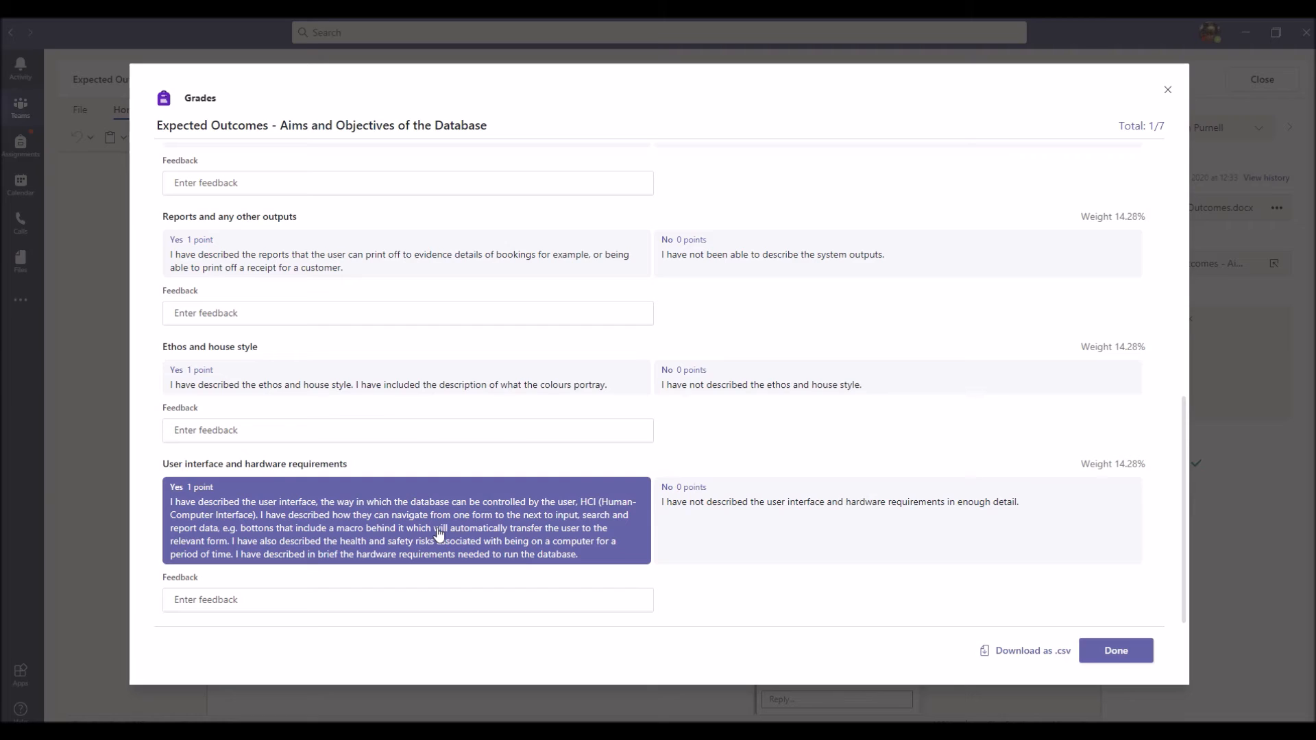
click(726, 393)
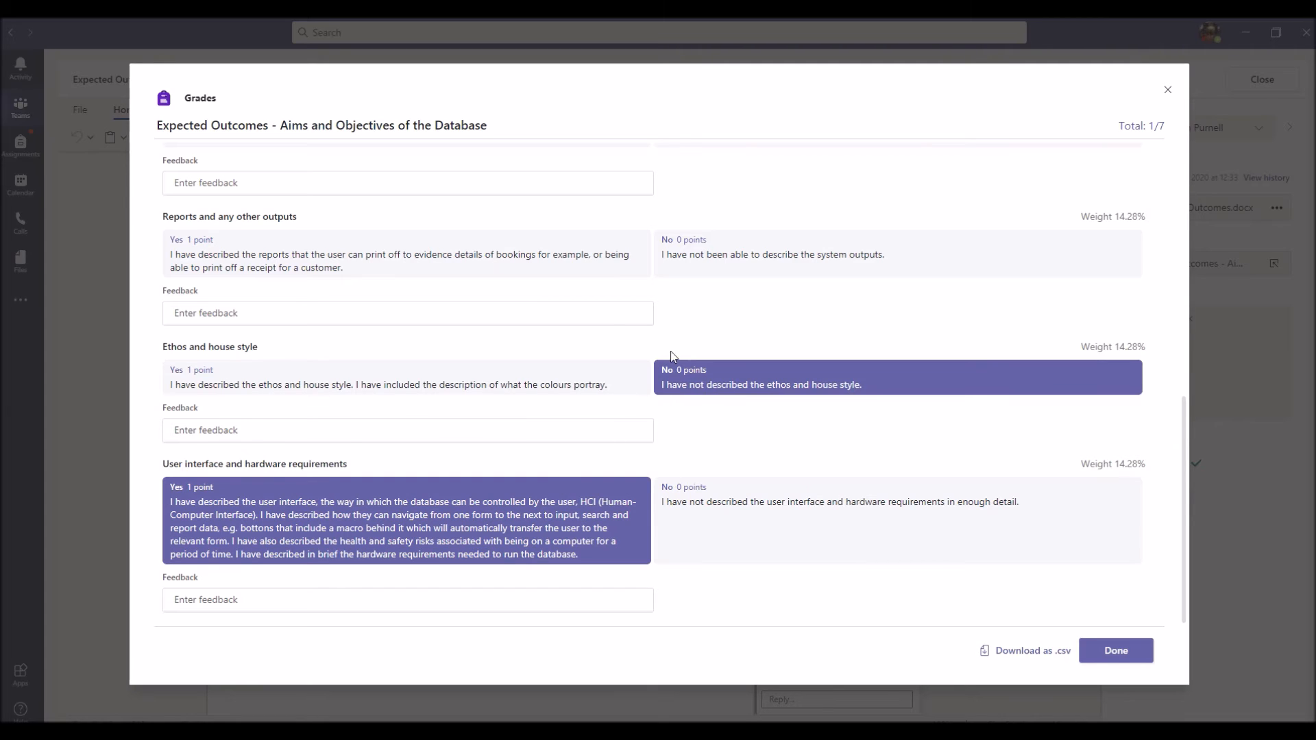
click(528, 271)
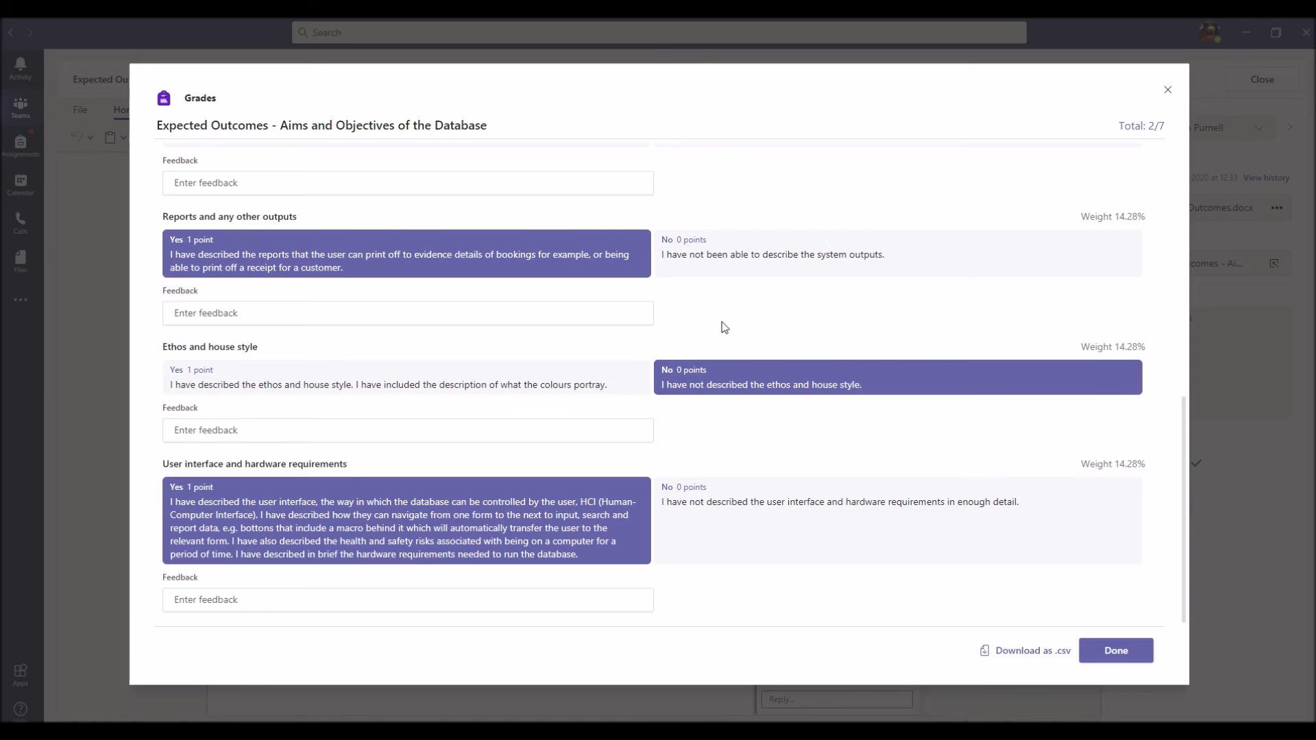
scroll(706, 327, up, 1)
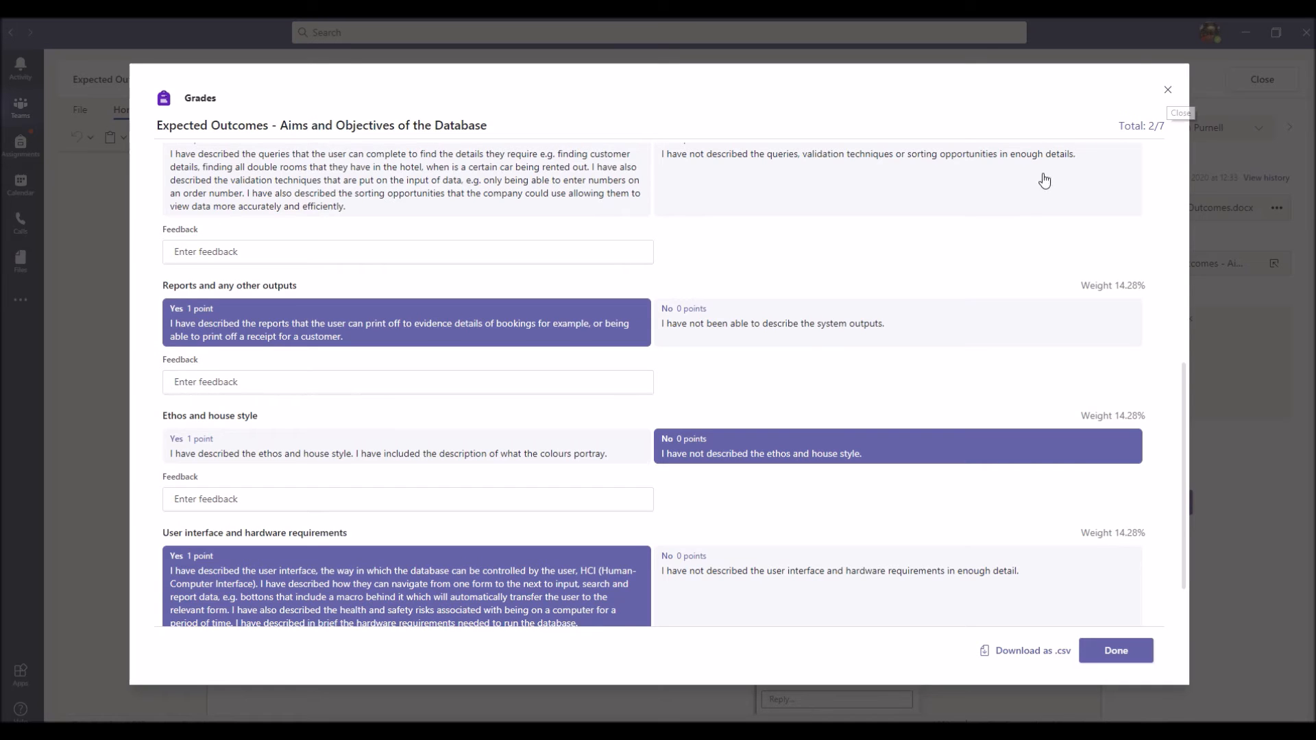
click(1168, 93)
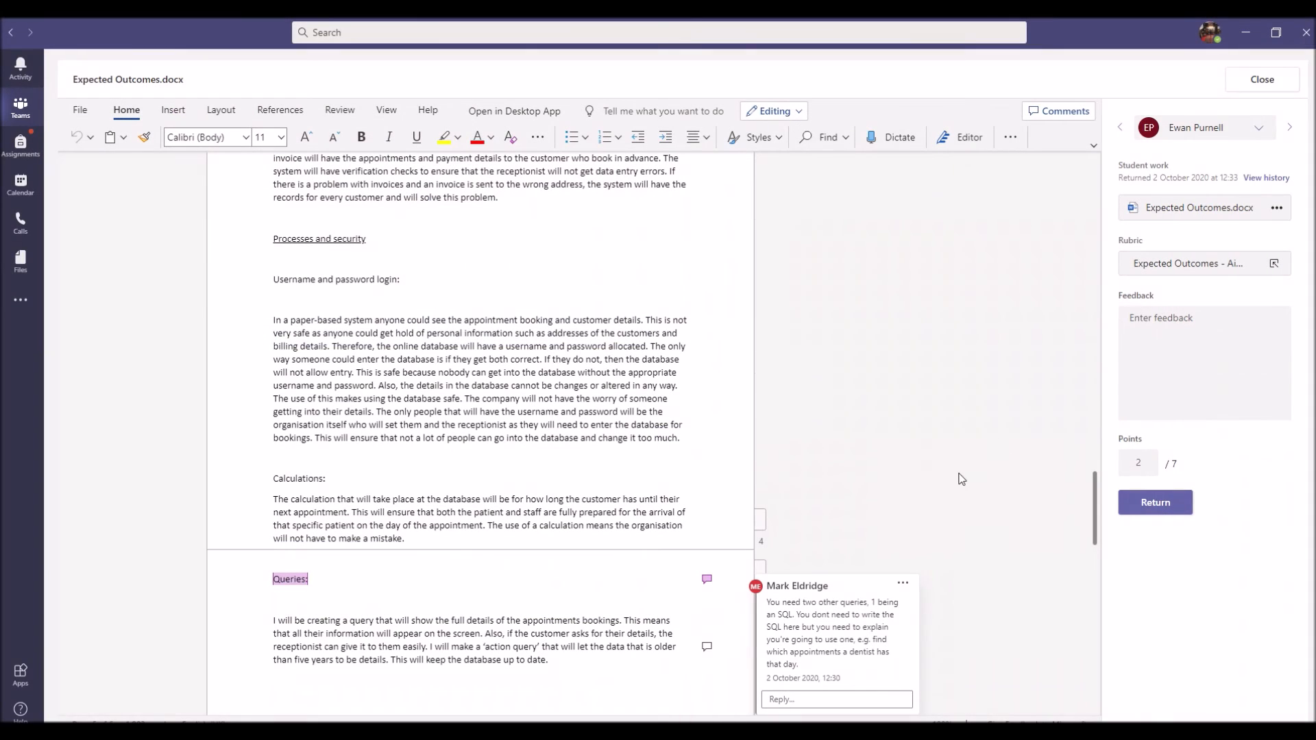
Clear the points awarded for the student's work, leaving the score out of 7 blank
click(1138, 463)
key(BackSpace)
click(1237, 475)
Review the submission's history and show the options for opening or downloading Expected Outcomes.docx
click(1264, 178)
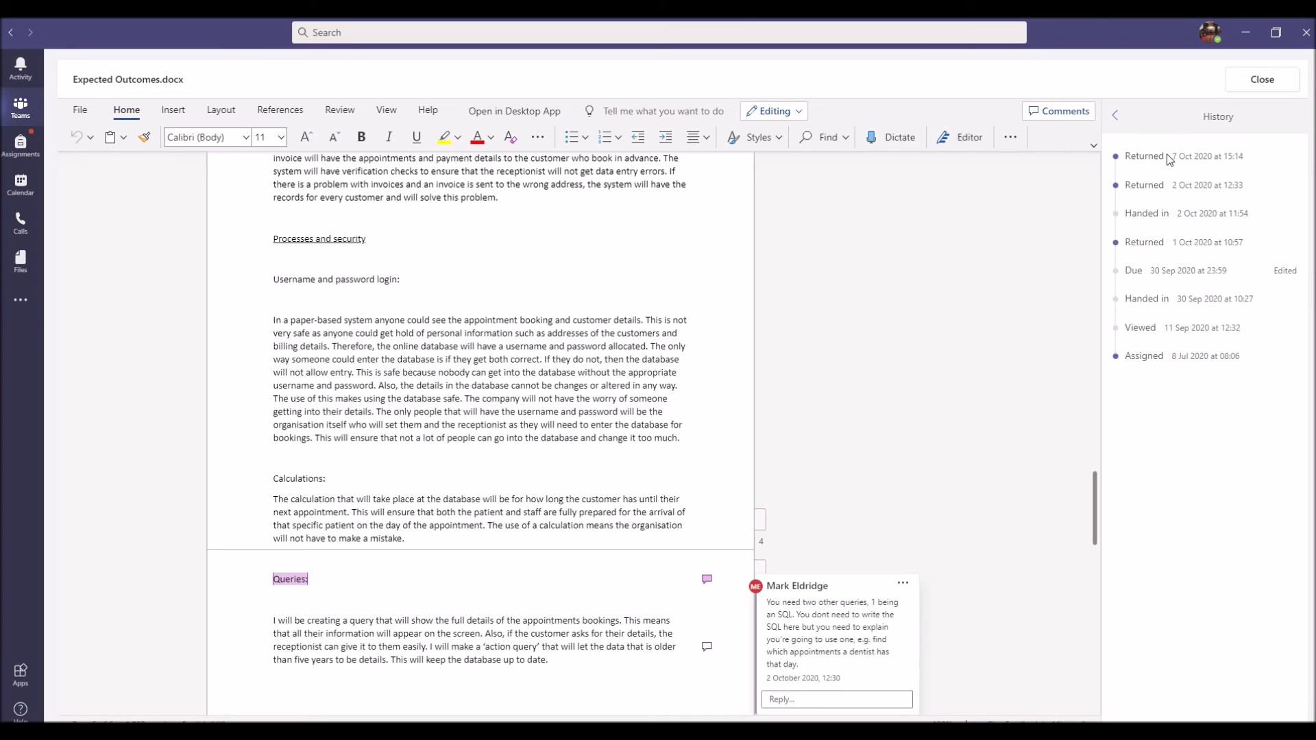
click(1116, 117)
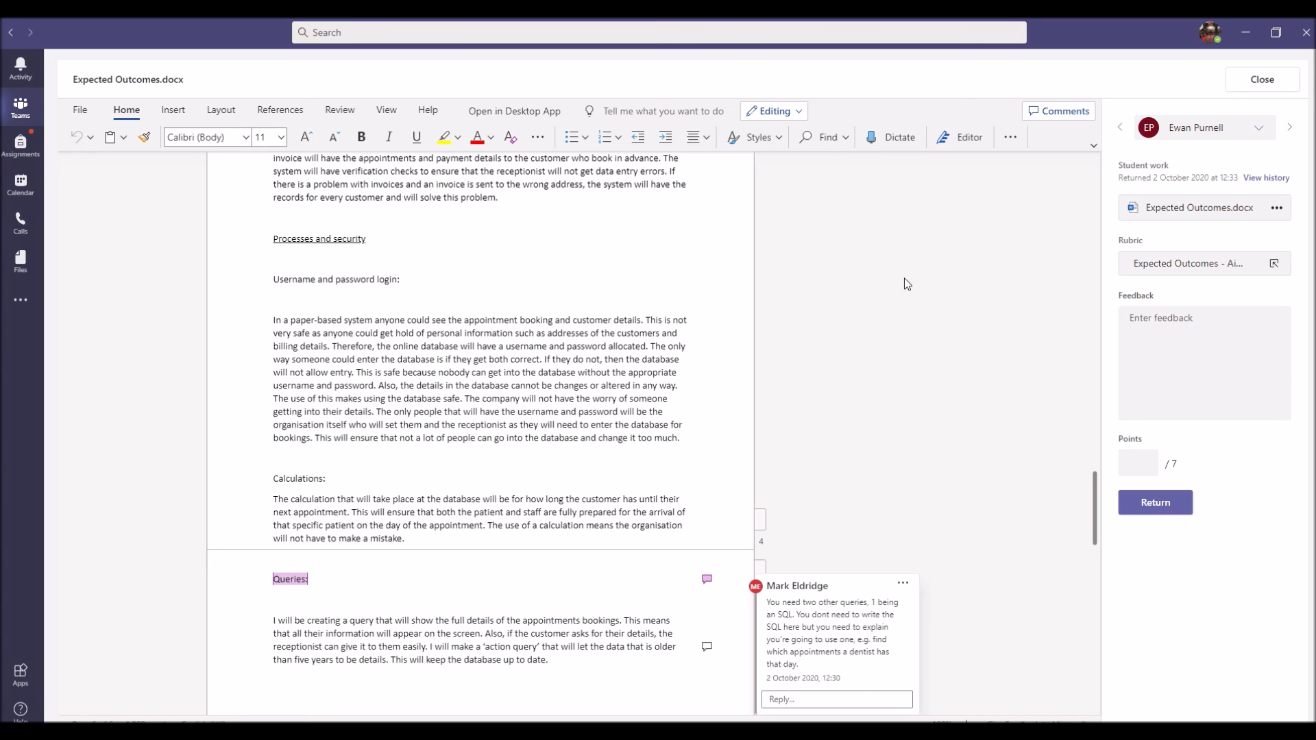
click(1277, 208)
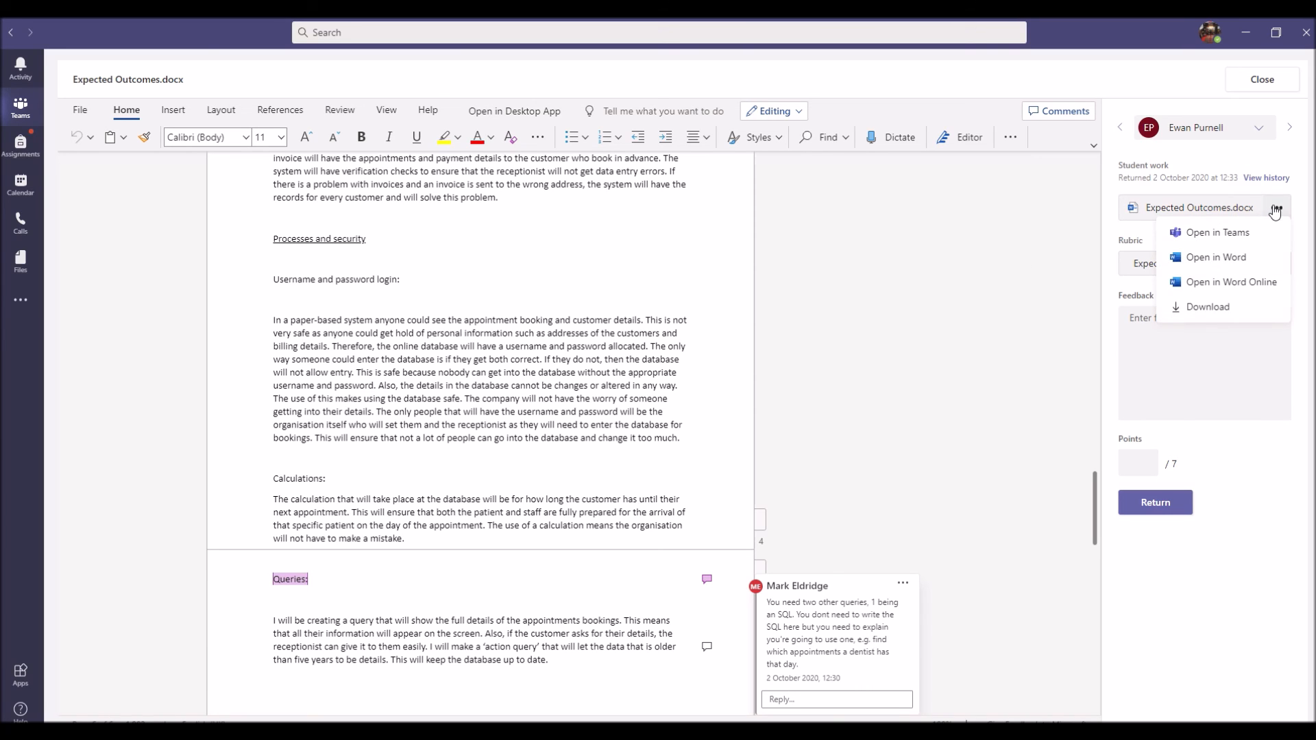